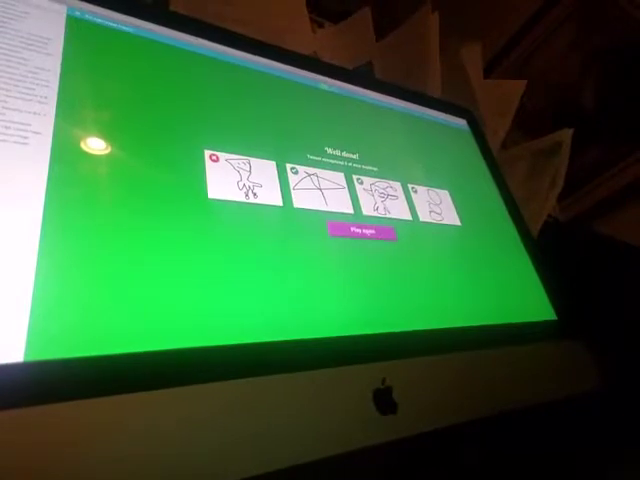
- Replay the game, sketch a campfire, then add a stroke for the skier prompt
left_click(362, 230)
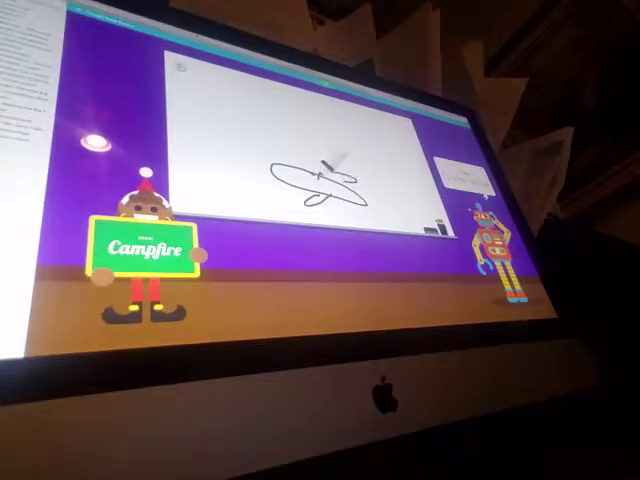
mouse_move(307, 118)
left_mouse_down()
mouse_move(311, 126)
mouse_move(331, 131)
mouse_move(340, 148)
left_mouse_up()
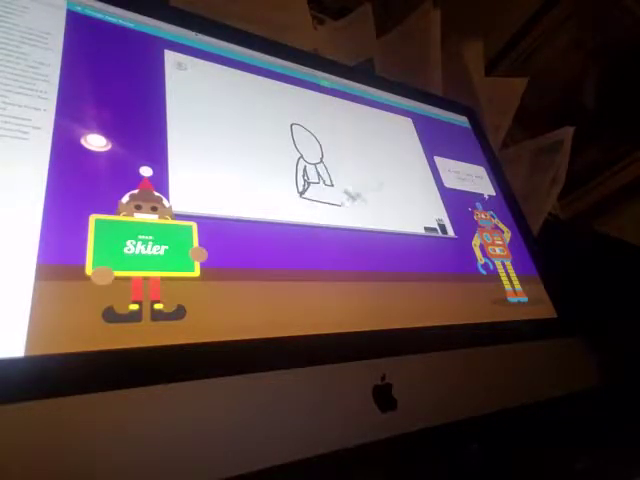
left_click_drag(325, 186, 333, 203)
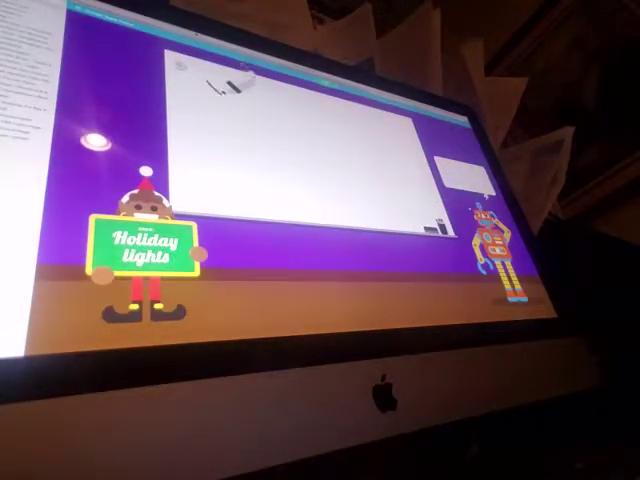
- Draw a string of holiday lights with two bulbs, then start the sweater outline
left_click_drag(228, 90, 407, 114)
mouse_move(208, 80)
left_mouse_down()
mouse_move(230, 124)
mouse_move(253, 100)
left_mouse_up()
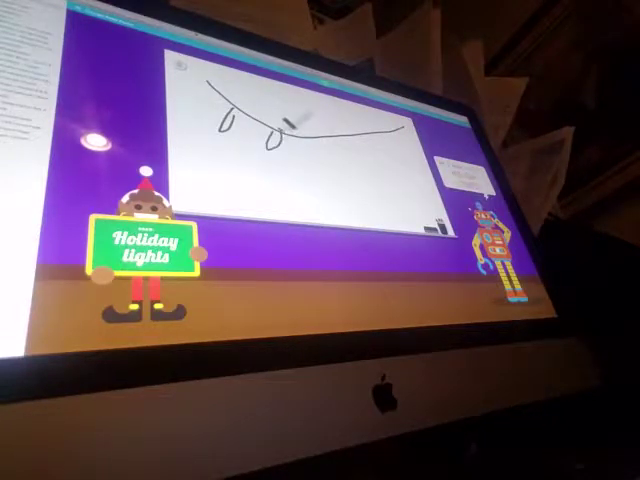
left_click_drag(318, 136, 332, 142)
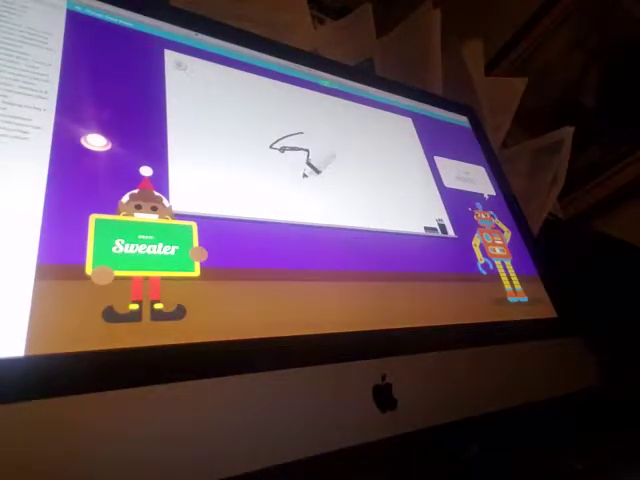
mouse_move(306, 168)
left_mouse_down()
mouse_move(351, 178)
mouse_move(364, 148)
left_mouse_up()
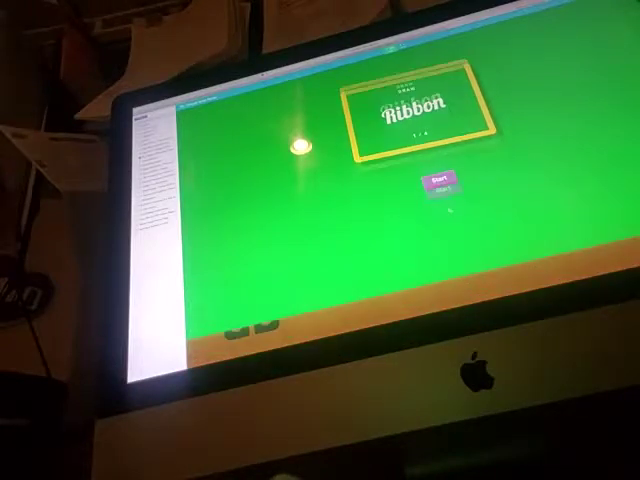
- Draw the ribbon, extend the sweater outline, and sketch a wreath with wavy edge and inner detail
mouse_move(404, 146)
left_mouse_down()
mouse_move(457, 157)
mouse_move(443, 138)
mouse_move(378, 122)
mouse_move(396, 134)
left_mouse_up()
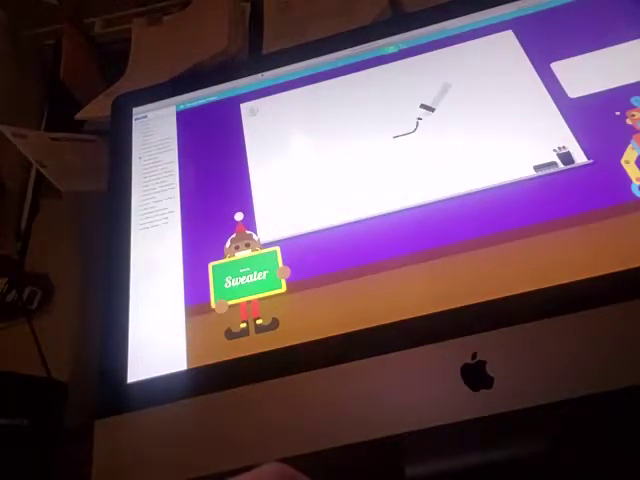
mouse_move(433, 126)
left_mouse_down()
mouse_move(464, 129)
mouse_move(422, 164)
mouse_move(405, 136)
mouse_move(383, 164)
mouse_move(372, 158)
left_mouse_up()
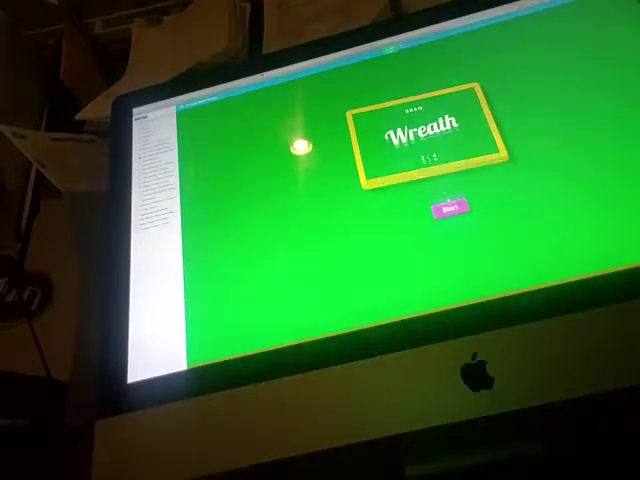
mouse_move(352, 120)
left_mouse_down()
mouse_move(402, 157)
mouse_move(493, 121)
mouse_move(455, 97)
mouse_move(408, 89)
mouse_move(360, 105)
mouse_move(383, 126)
mouse_move(424, 139)
mouse_move(464, 97)
mouse_move(431, 92)
left_mouse_up()
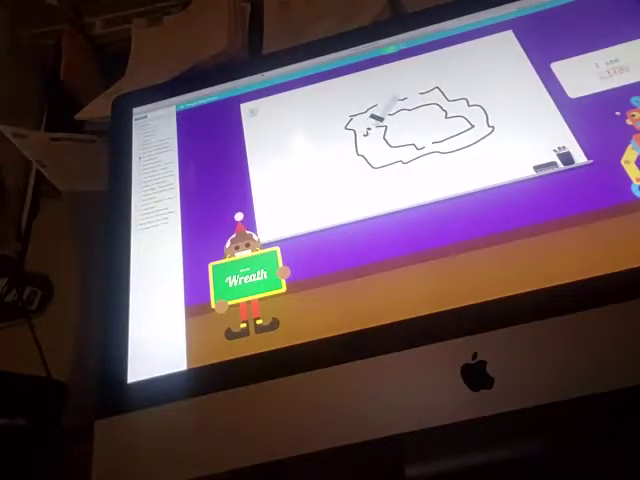
left_click_drag(386, 102, 430, 100)
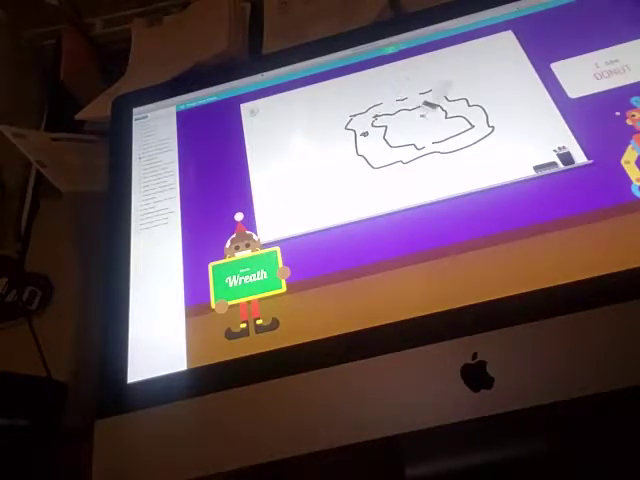
left_click_drag(472, 113, 432, 134)
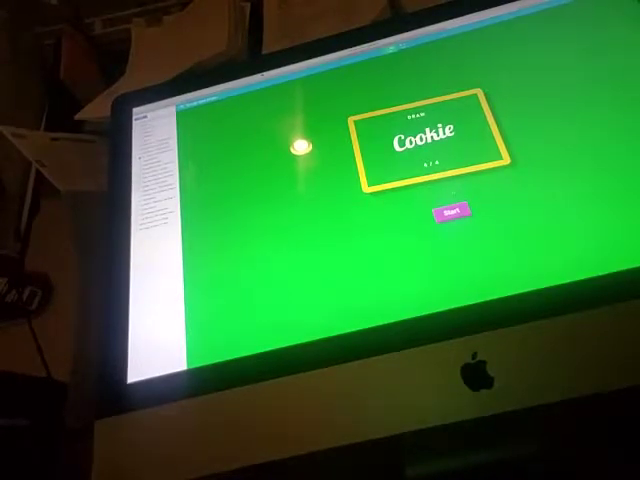
- Draw a round cookie with eyes and a mouth, then replay from the results screen
left_click(452, 212)
mouse_move(383, 112)
left_mouse_down()
mouse_move(500, 69)
mouse_move(388, 97)
mouse_move(388, 120)
left_mouse_up()
left_click_drag(438, 115, 442, 118)
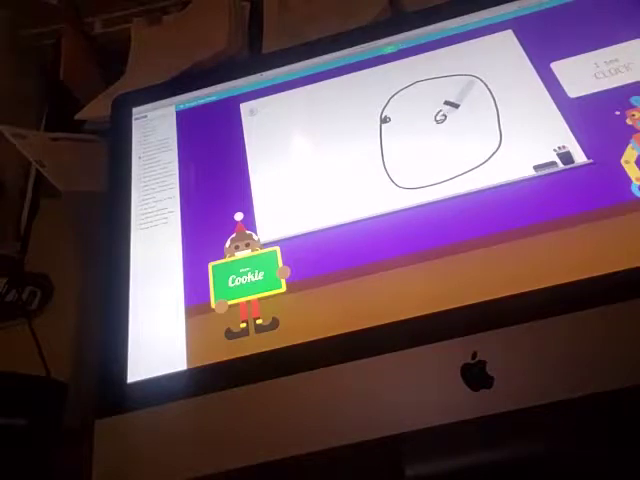
left_click_drag(395, 140, 405, 138)
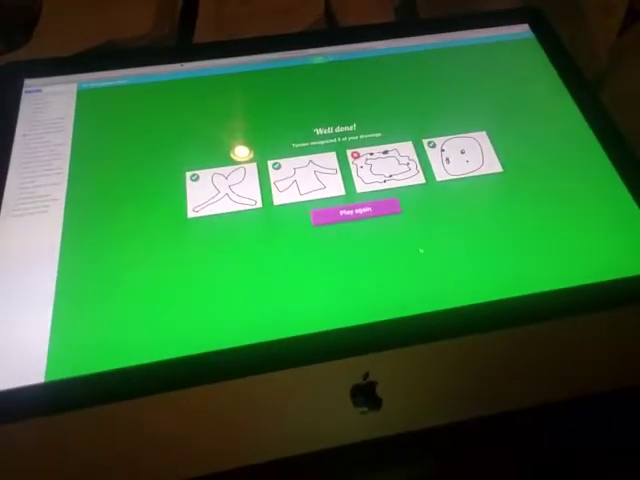
left_click(356, 211)
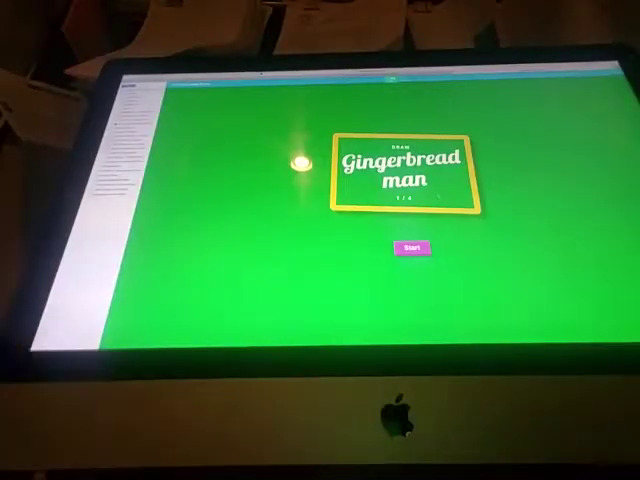
- Draw a gingerbread man with head, sides, legs, three buttons and a head mark
left_click(412, 247)
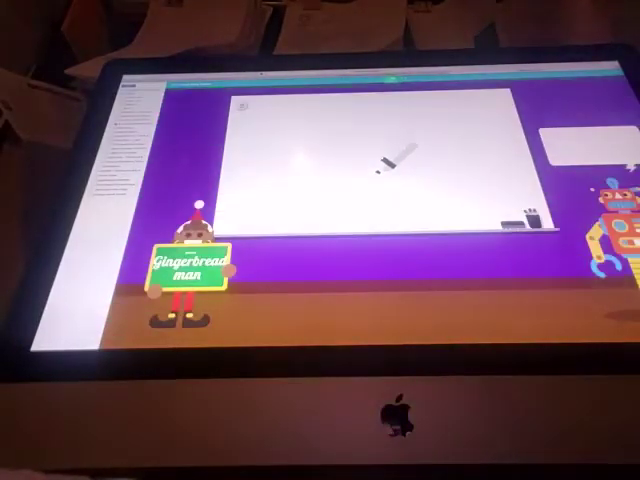
mouse_move(366, 168)
left_mouse_down()
mouse_move(386, 143)
mouse_move(388, 100)
mouse_move(400, 155)
mouse_move(425, 172)
mouse_move(413, 176)
mouse_move(430, 208)
mouse_move(443, 214)
mouse_move(393, 224)
mouse_move(375, 220)
left_mouse_up()
mouse_move(414, 183)
left_mouse_down()
mouse_move(389, 169)
mouse_move(360, 183)
mouse_move(340, 183)
left_mouse_up()
left_click_drag(379, 150, 414, 169)
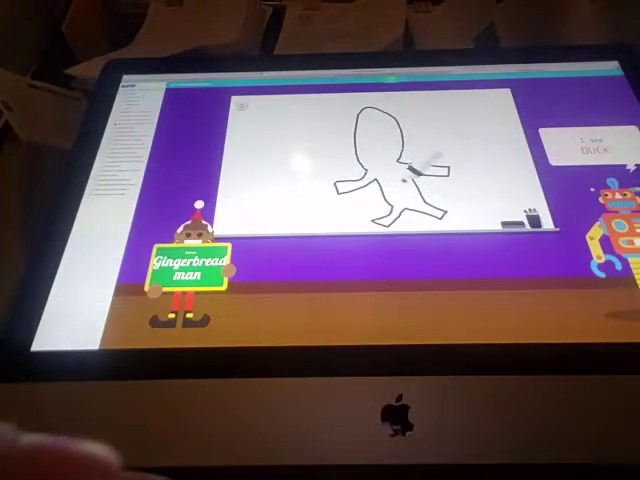
left_click(394, 212)
left_click(402, 196)
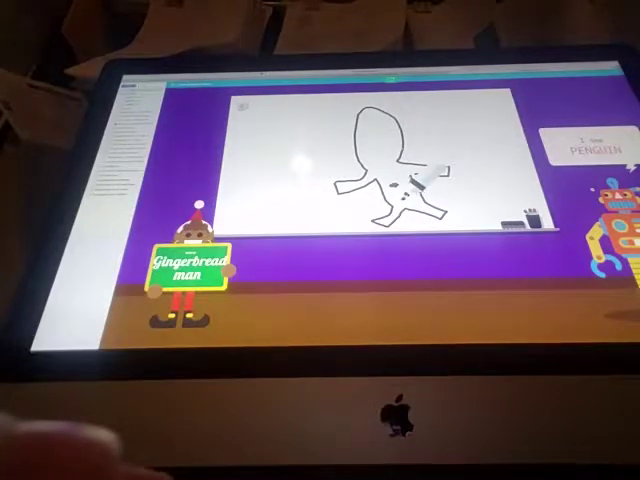
left_click(398, 180)
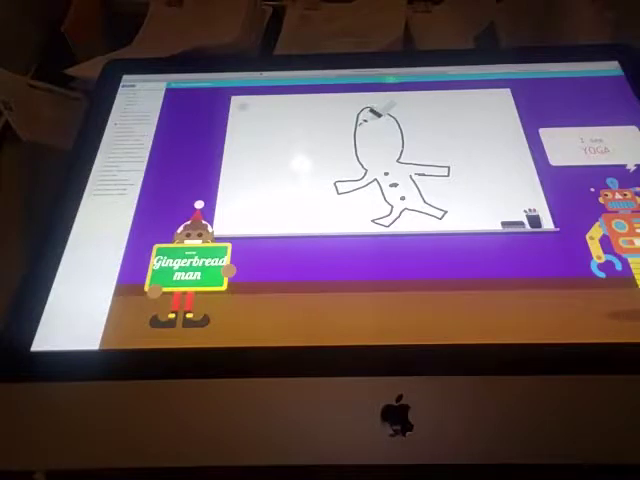
left_click(387, 120)
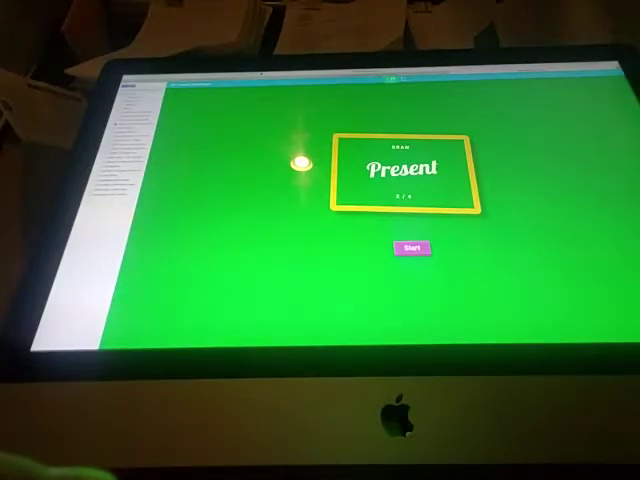
- Draw a present box with a ribbon cross and a bow on top
left_click(412, 248)
mouse_move(335, 142)
left_mouse_down()
mouse_move(421, 149)
mouse_move(379, 186)
mouse_move(343, 145)
mouse_move(379, 144)
mouse_move(378, 150)
mouse_move(419, 154)
mouse_move(424, 170)
mouse_move(396, 169)
mouse_move(390, 185)
left_mouse_up()
mouse_move(336, 168)
left_mouse_down()
mouse_move(378, 168)
mouse_move(378, 186)
left_mouse_up()
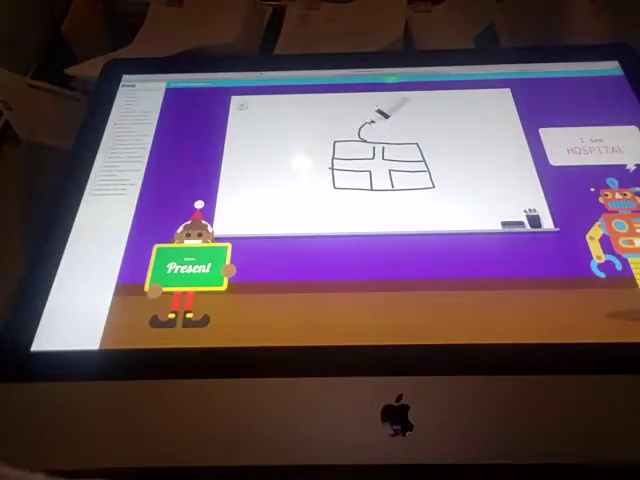
mouse_move(373, 120)
left_mouse_down()
mouse_move(386, 117)
mouse_move(379, 133)
left_mouse_up()
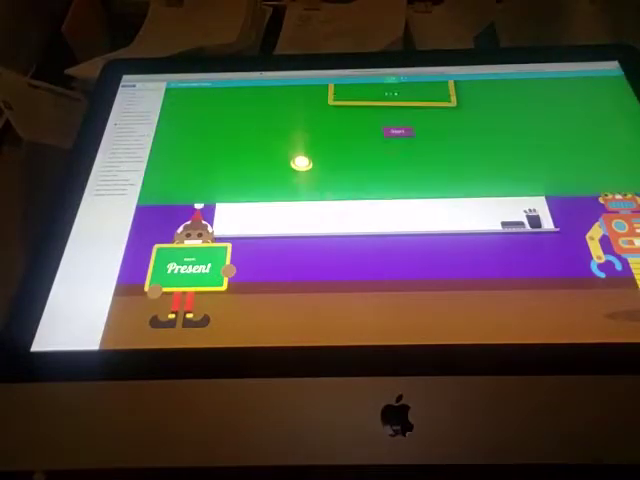
- Draw a snowflake with three crossing arms and a center stroke, then begin Santa Claus
left_click(412, 248)
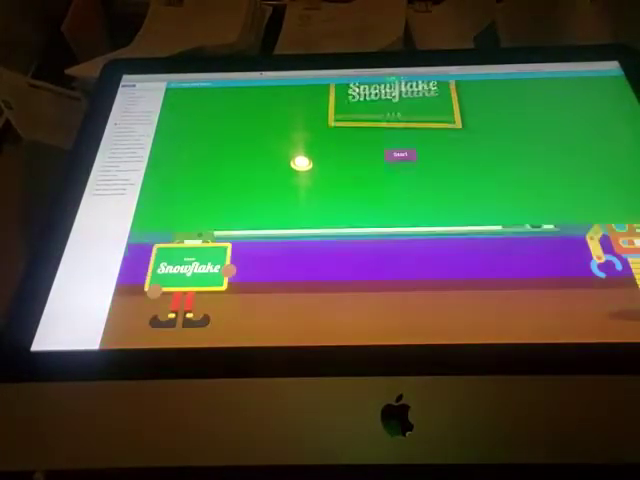
left_click_drag(332, 112, 422, 180)
left_click_drag(400, 108, 300, 230)
left_click_drag(322, 150, 414, 130)
mouse_move(366, 138)
left_mouse_down()
mouse_move(372, 108)
mouse_move(365, 152)
mouse_move(380, 148)
left_mouse_up()
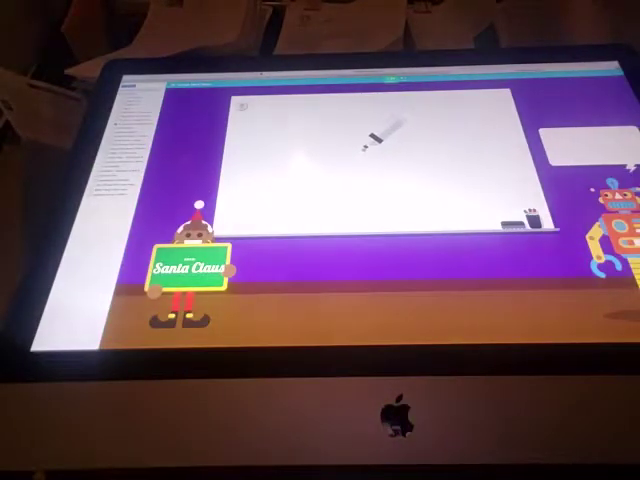
left_click_drag(364, 148, 384, 120)
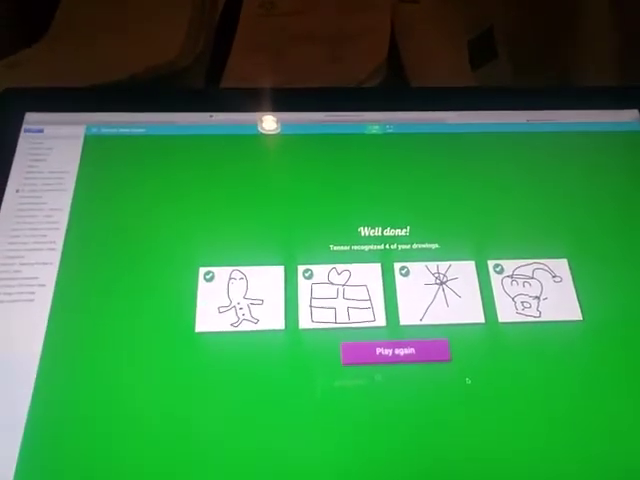
- Start a new round and draw a sleigh with runner, curled ends and inner detail
left_click(417, 362)
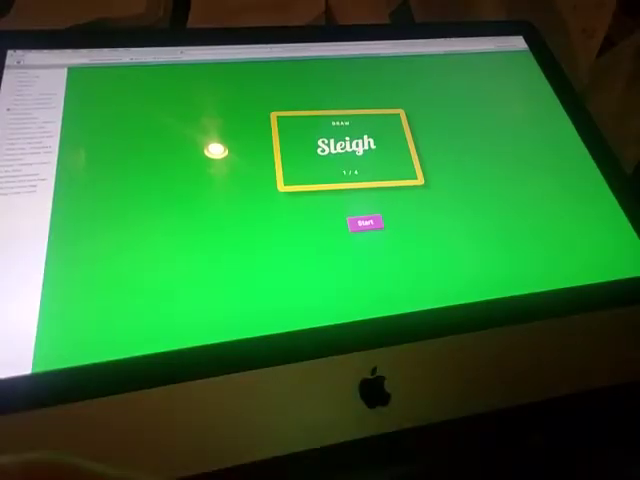
left_click(365, 224)
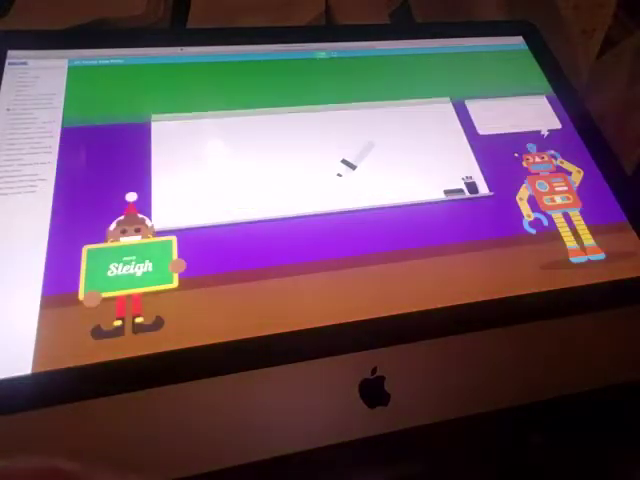
mouse_move(303, 170)
left_mouse_down()
mouse_move(346, 157)
mouse_move(356, 140)
mouse_move(362, 156)
left_mouse_up()
mouse_move(295, 137)
left_mouse_down()
mouse_move(348, 121)
mouse_move(340, 112)
mouse_move(362, 118)
left_mouse_up()
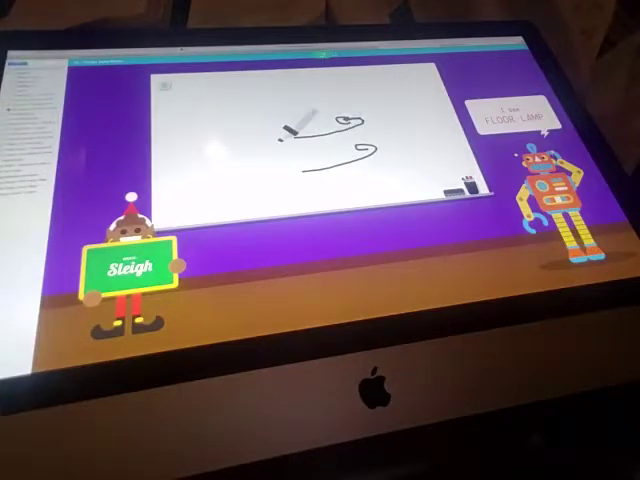
left_click_drag(296, 136, 297, 164)
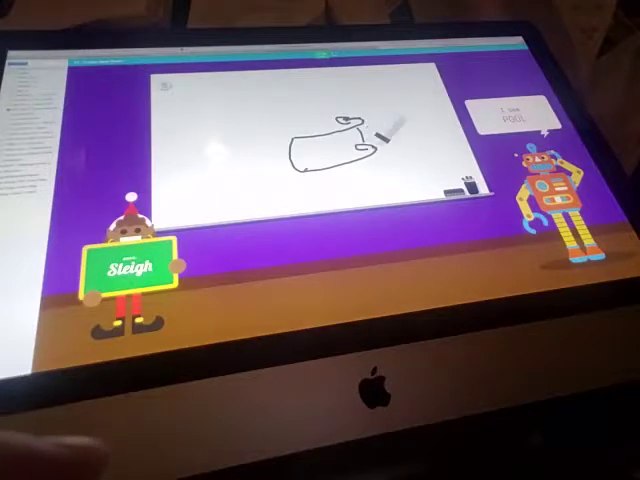
left_click_drag(360, 142, 368, 154)
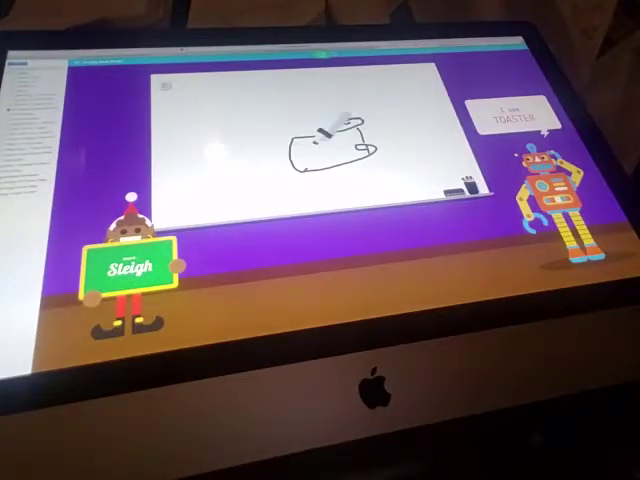
mouse_move(304, 146)
left_mouse_down()
mouse_move(333, 137)
mouse_move(328, 140)
mouse_move(340, 148)
left_mouse_up()
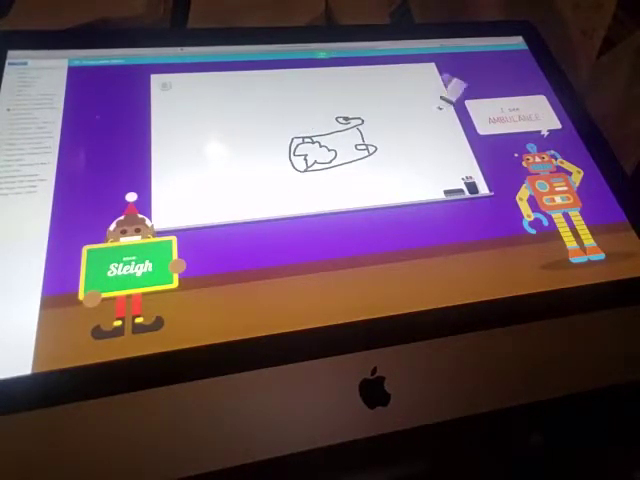
- Handwrite the word 'Sleigh' above the sleigh sketch
mouse_move(244, 84)
left_mouse_down()
mouse_move(222, 84)
mouse_move(228, 100)
mouse_move(265, 114)
left_mouse_up()
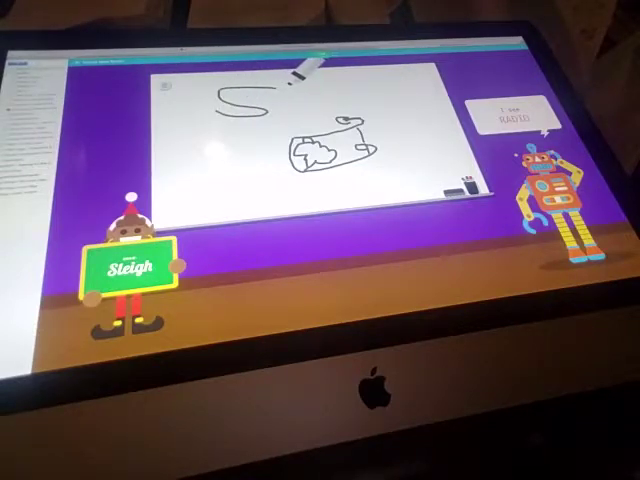
mouse_move(287, 84)
left_mouse_down()
mouse_move(284, 118)
mouse_move(338, 115)
left_mouse_up()
left_click_drag(372, 92, 378, 110)
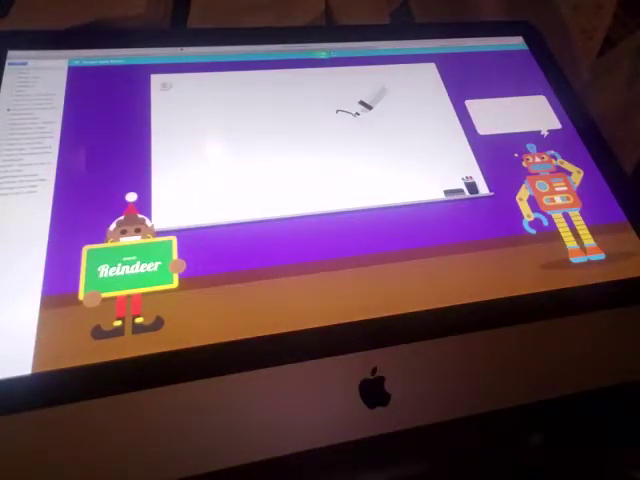
- Sketch the reindeer's body, legs and head detail
mouse_move(348, 137)
left_mouse_down()
mouse_move(307, 160)
mouse_move(257, 143)
mouse_move(328, 124)
left_mouse_up()
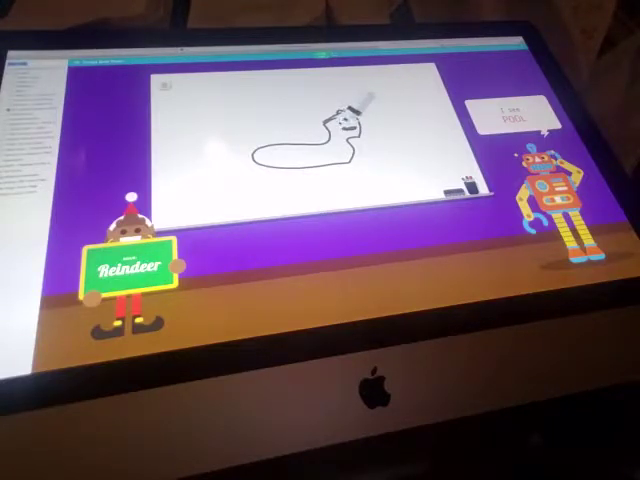
mouse_move(340, 127)
left_mouse_down()
mouse_move(352, 128)
mouse_move(326, 145)
mouse_move(284, 155)
mouse_move(305, 160)
mouse_move(322, 178)
left_mouse_up()
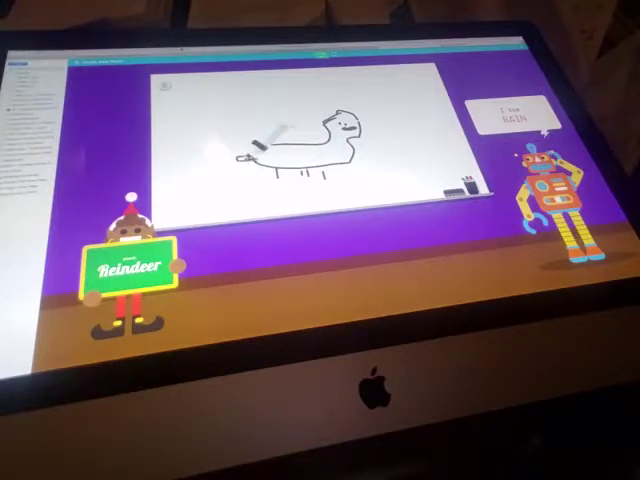
left_click_drag(318, 96, 316, 104)
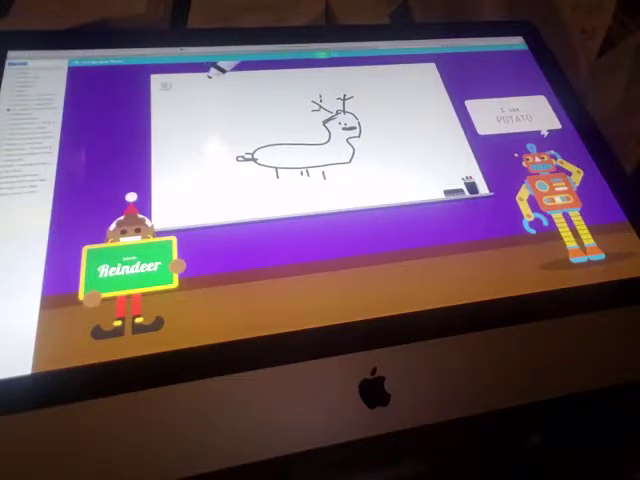
- Write 'Reindeer' above the sketch and scribble strokes across it
mouse_move(208, 76)
left_mouse_down()
mouse_move(208, 103)
mouse_move(275, 92)
mouse_move(262, 90)
left_mouse_up()
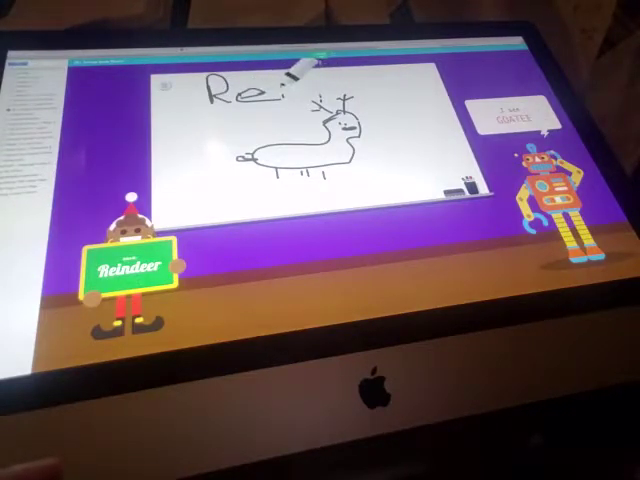
mouse_move(300, 100)
left_mouse_down()
mouse_move(358, 88)
mouse_move(402, 96)
left_mouse_up()
mouse_move(325, 125)
left_mouse_down()
mouse_move(350, 145)
mouse_move(171, 193)
left_mouse_up()
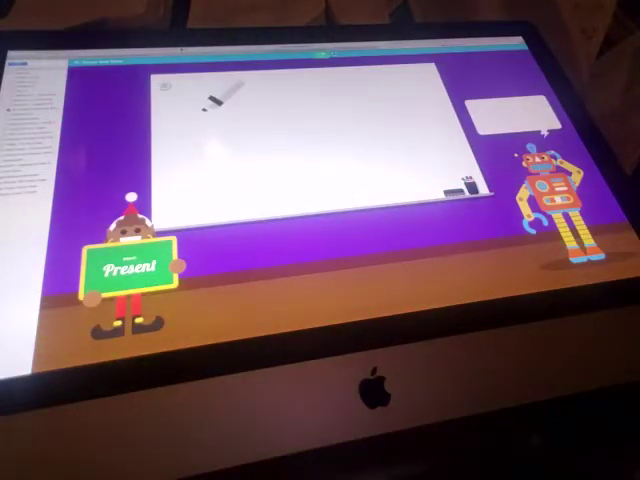
- Outline the present box and draw a ribbon line down it
mouse_move(200, 109)
left_mouse_down()
mouse_move(343, 104)
mouse_move(370, 178)
mouse_move(203, 180)
mouse_move(195, 95)
left_mouse_up()
mouse_move(252, 115)
left_mouse_down()
mouse_move(265, 152)
mouse_move(203, 155)
mouse_move(278, 175)
mouse_move(285, 168)
mouse_move(362, 164)
left_mouse_up()
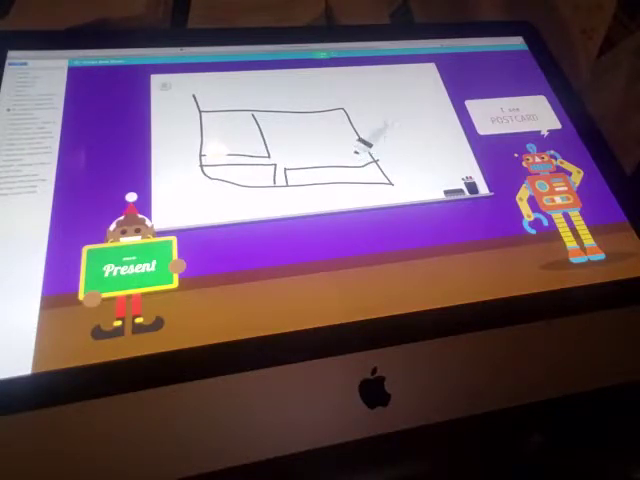
mouse_move(288, 158)
left_mouse_down()
mouse_move(290, 110)
mouse_move(230, 87)
mouse_move(272, 80)
mouse_move(293, 103)
mouse_move(268, 86)
mouse_move(302, 92)
mouse_move(304, 107)
left_mouse_up()
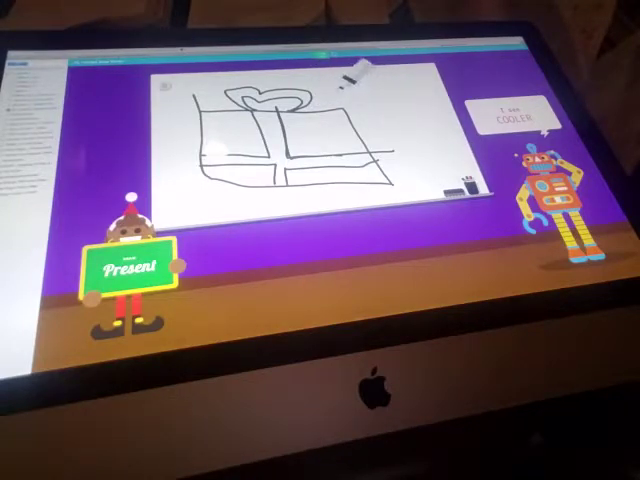
- Write 'Present' beside the box and scribble over the drawing
mouse_move(340, 100)
left_mouse_down()
mouse_move(366, 90)
mouse_move(396, 95)
left_mouse_up()
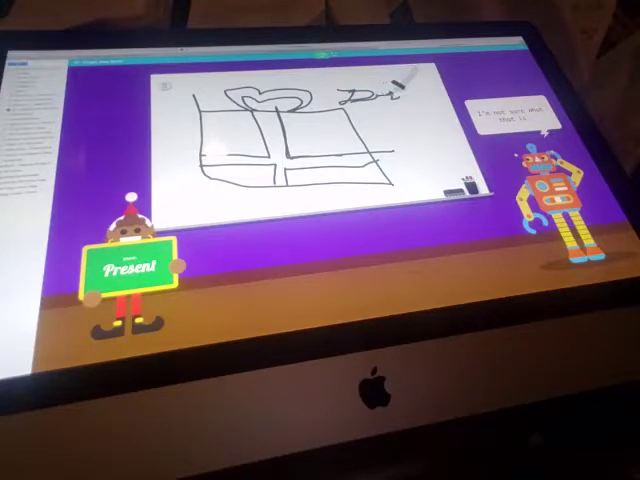
left_click_drag(425, 95, 452, 96)
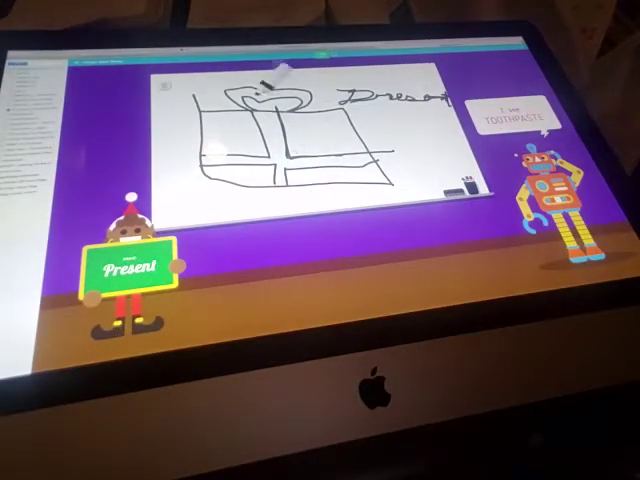
mouse_move(275, 78)
left_mouse_down()
mouse_move(293, 143)
mouse_move(257, 114)
mouse_move(215, 150)
left_mouse_up()
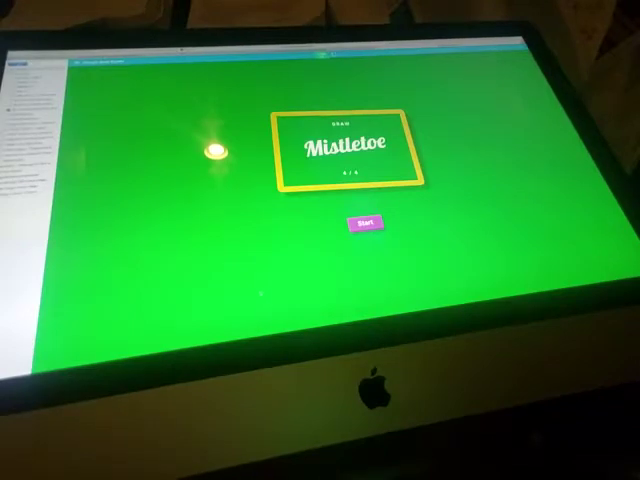
- Begin the Mistletoe round with diagonal, zigzag and vertical strokes across the board
left_click(366, 223)
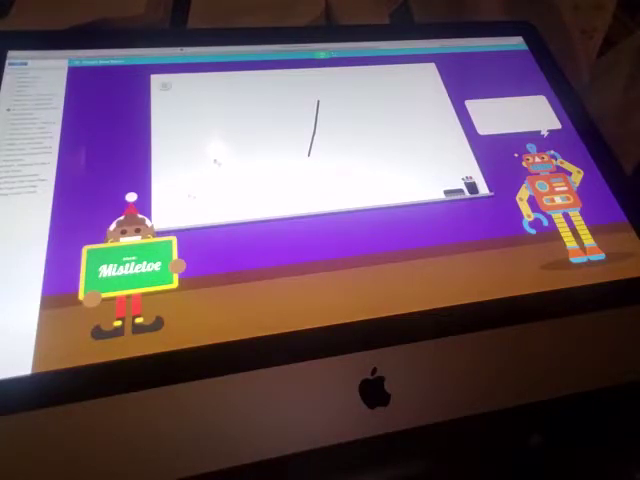
left_click_drag(319, 98, 238, 206)
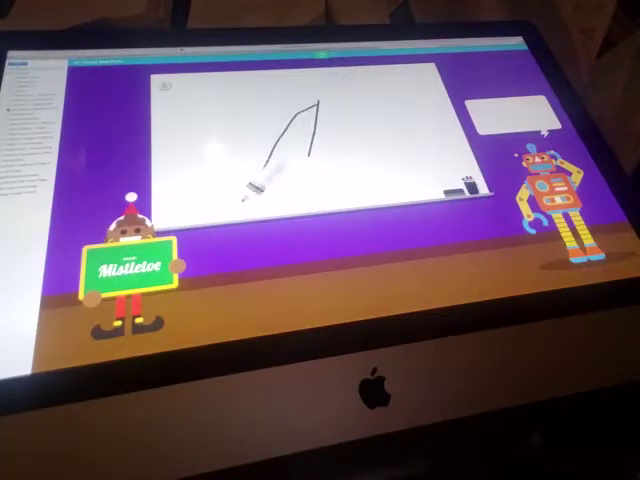
mouse_move(311, 150)
left_mouse_down()
mouse_move(372, 68)
mouse_move(425, 198)
left_mouse_up()
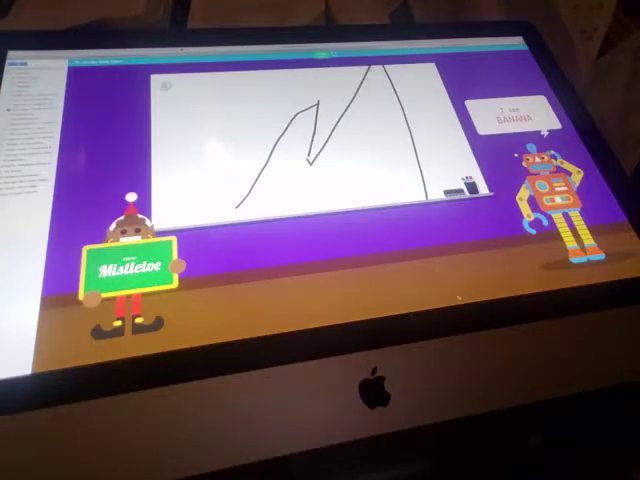
left_click_drag(243, 214, 257, 114)
left_click_drag(222, 214, 262, 75)
left_click_drag(305, 75, 300, 210)
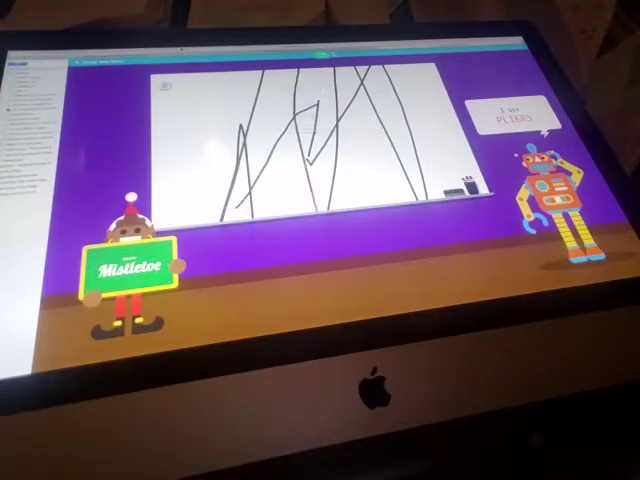
left_click_drag(330, 80, 357, 143)
- Fill the board's right and left sides with near-vertical strokes
left_click_drag(362, 68, 383, 139)
left_click_drag(400, 70, 420, 195)
mouse_move(430, 68)
left_mouse_down()
mouse_move(470, 175)
mouse_move(468, 186)
left_mouse_up()
left_click_drag(240, 75, 225, 215)
left_click_drag(215, 72, 200, 220)
mouse_move(195, 75)
left_mouse_down()
mouse_move(182, 225)
mouse_move(168, 225)
left_mouse_up()
left_click_drag(165, 80, 150, 215)
left_click_drag(235, 75, 215, 215)
left_click_drag(200, 72, 180, 220)
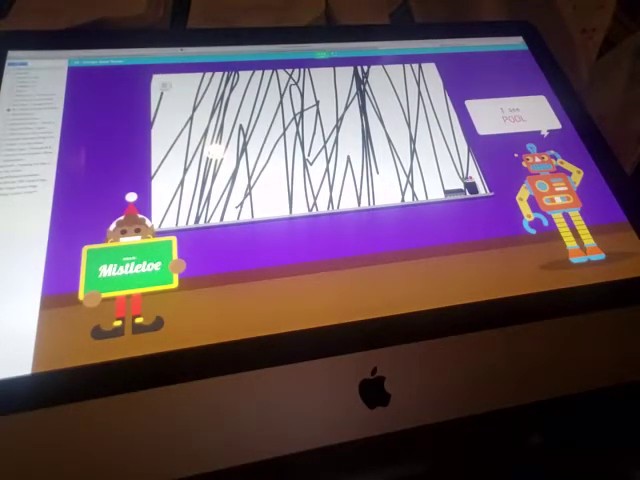
left_click_drag(300, 70, 285, 205)
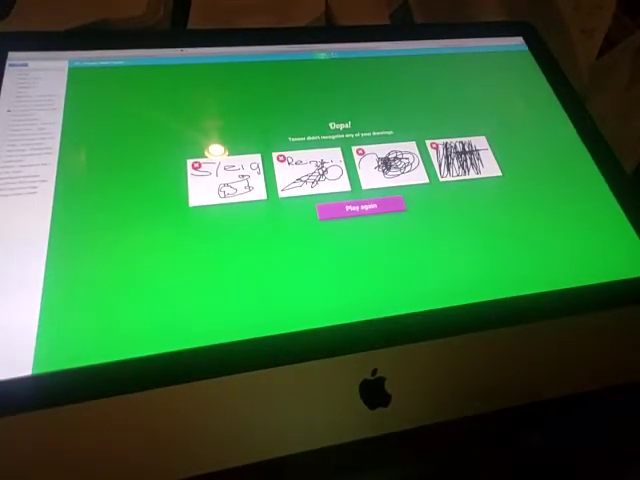
- Replay the game and draw a curved wire with three hanging bulbs for Holiday lights
left_click(345, 207)
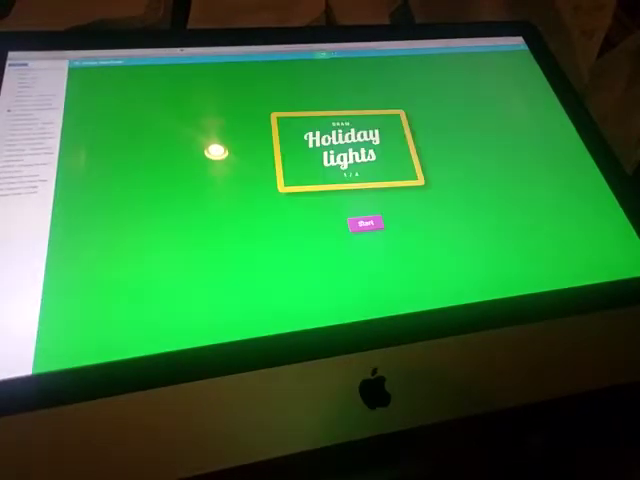
left_click(368, 224)
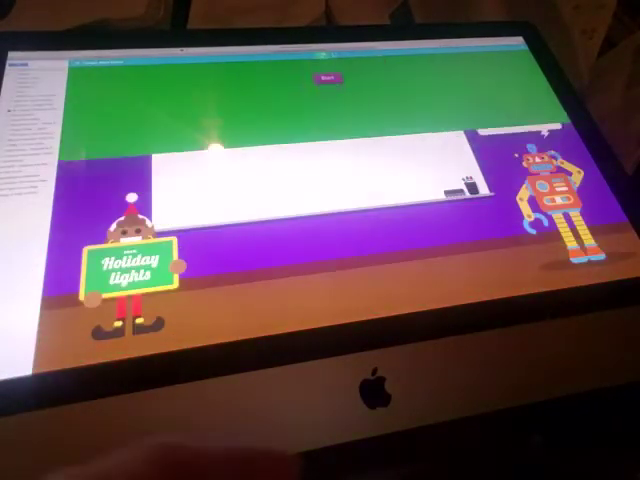
left_click_drag(200, 95, 415, 88)
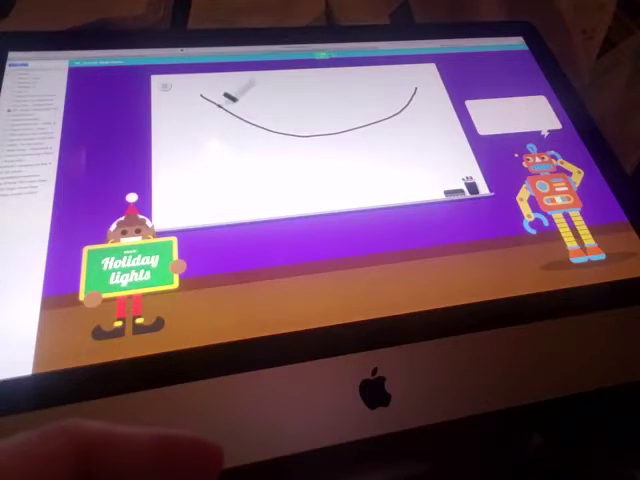
left_click_drag(201, 100, 248, 138)
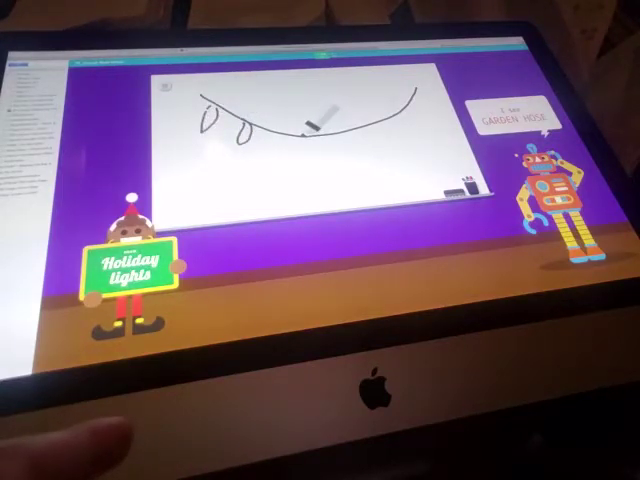
mouse_move(300, 145)
left_mouse_down()
mouse_move(325, 150)
mouse_move(345, 136)
left_mouse_up()
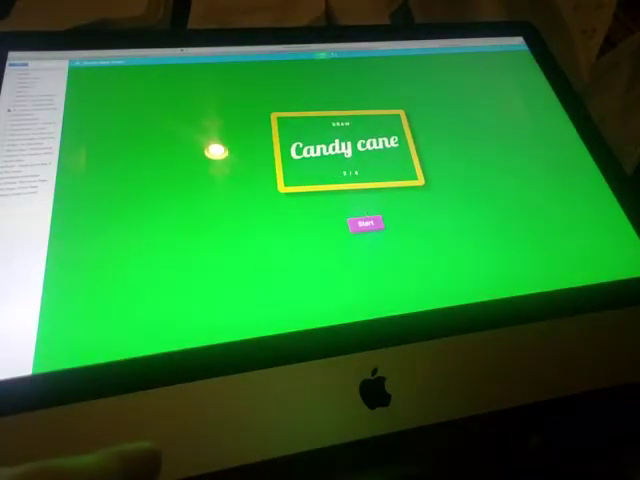
- Start the Candy cane round and sketch a hooked cane outline with a second side line
left_click(366, 223)
mouse_move(283, 200)
left_mouse_down()
mouse_move(312, 118)
mouse_move(380, 105)
left_mouse_up()
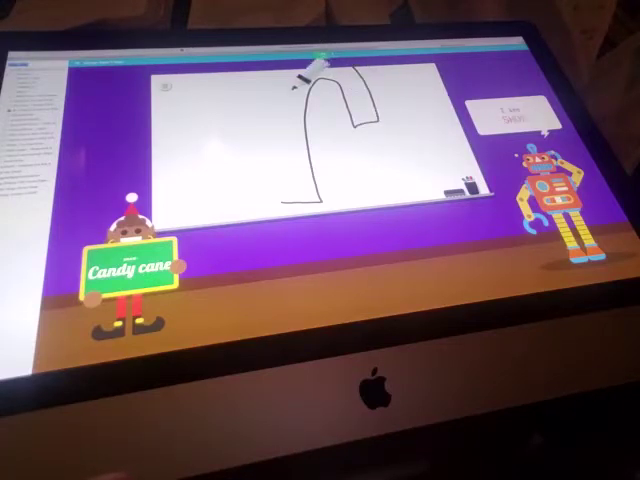
left_click_drag(294, 88, 298, 172)
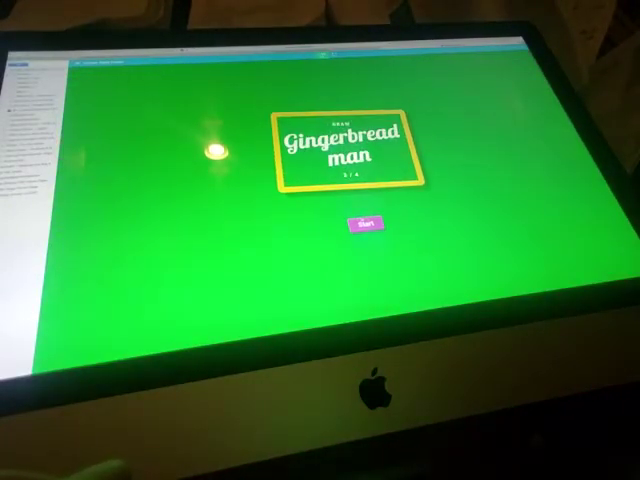
- Start the Gingerbread man round and sketch its head, body, leg and left arm
left_click(366, 223)
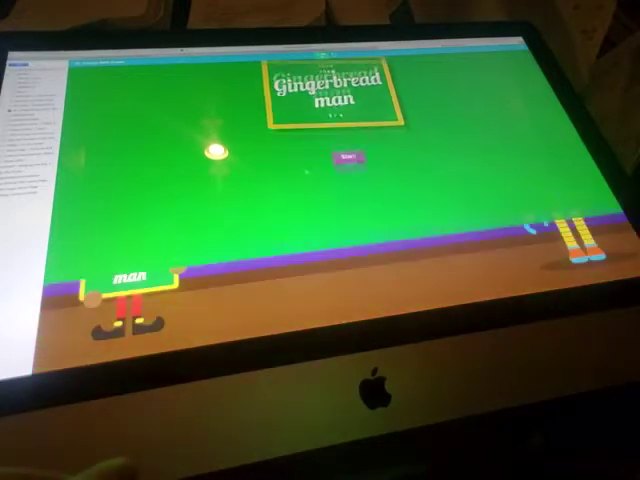
mouse_move(297, 138)
left_mouse_down()
mouse_move(340, 126)
mouse_move(374, 150)
mouse_move(332, 157)
mouse_move(372, 182)
mouse_move(368, 160)
left_mouse_up()
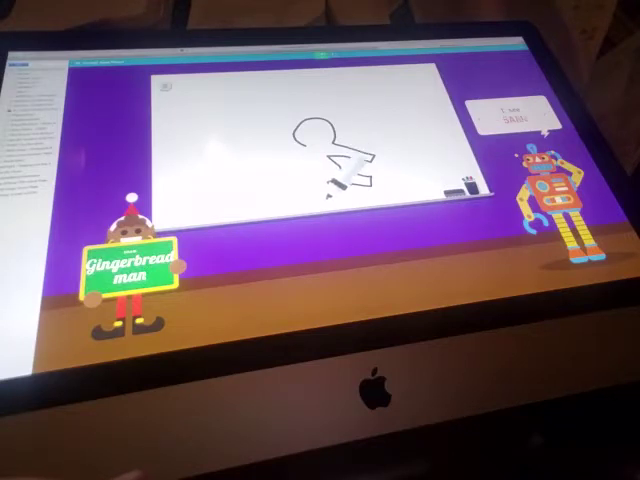
left_click_drag(331, 192, 304, 193)
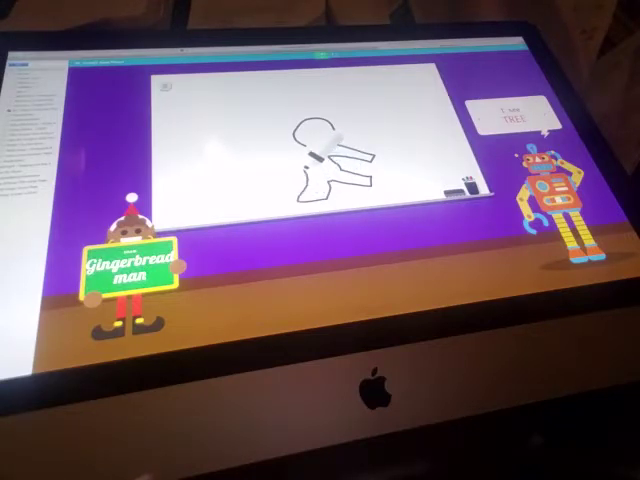
left_click_drag(285, 166, 272, 153)
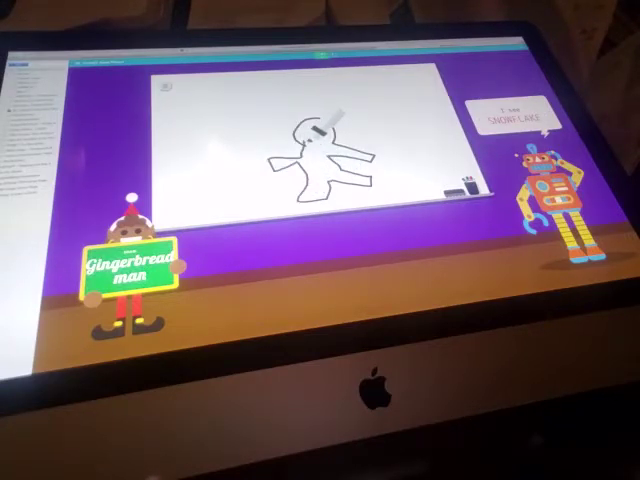
left_click_drag(314, 121, 326, 119)
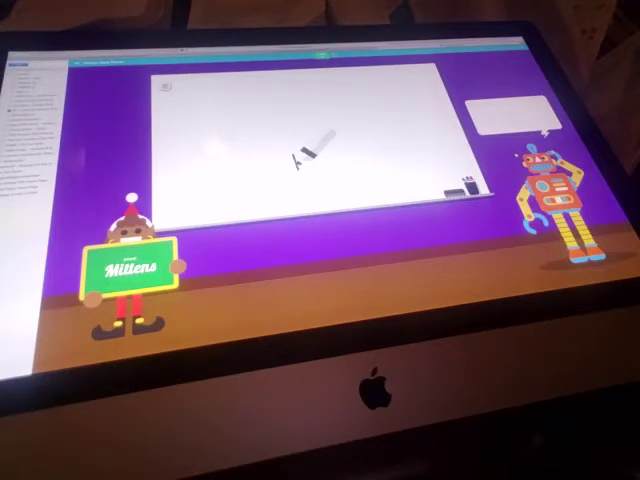
- Sketch a mitten outline on the Mittens board until the robot guesses it
mouse_move(293, 150)
left_mouse_down()
mouse_move(271, 139)
mouse_move(285, 160)
left_mouse_up()
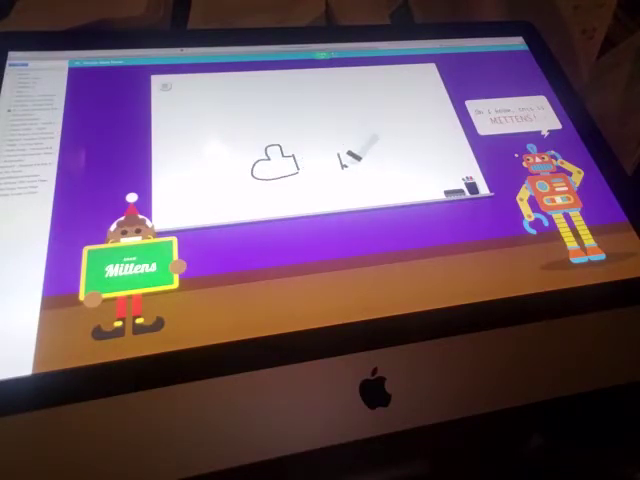